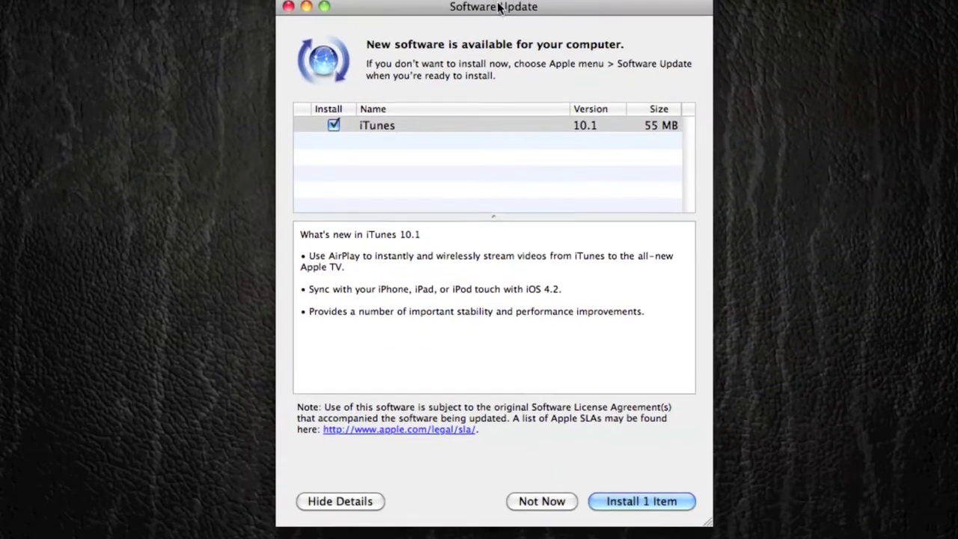
pyautogui.moveTo(309, 259); pyautogui.dragTo(361, 271)
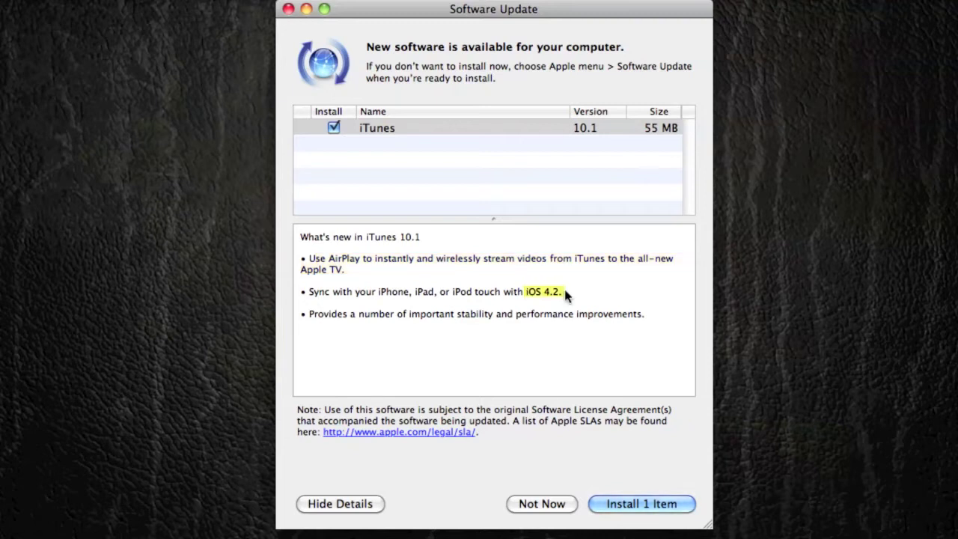
pyautogui.moveTo(309, 315); pyautogui.dragTo(547, 316)
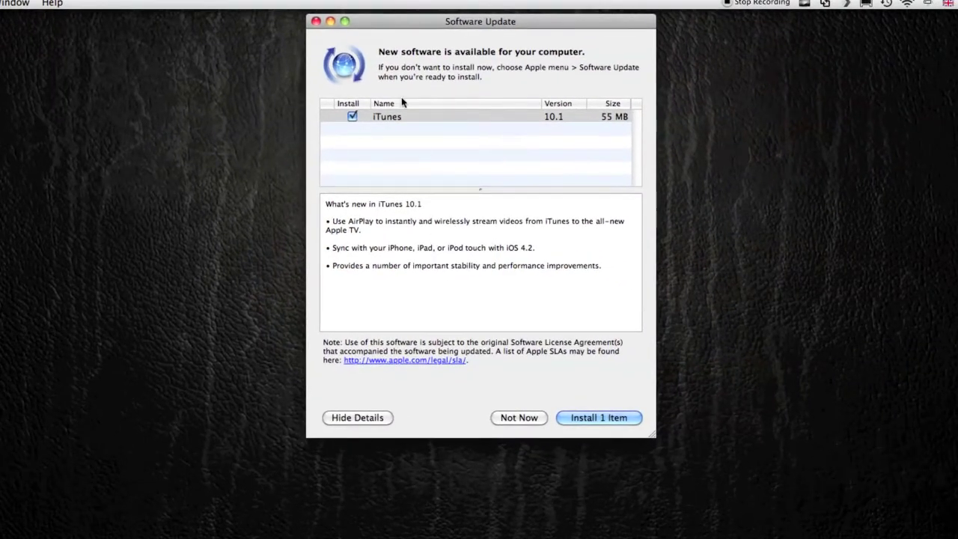
# Install the single iTunes 10.1 update and agree to its licence agreement
pyautogui.moveTo(401, 27)
pyautogui.mouseDown()
pyautogui.moveTo(402, 242)
pyautogui.moveTo(367, 135)
pyautogui.mouseUp()
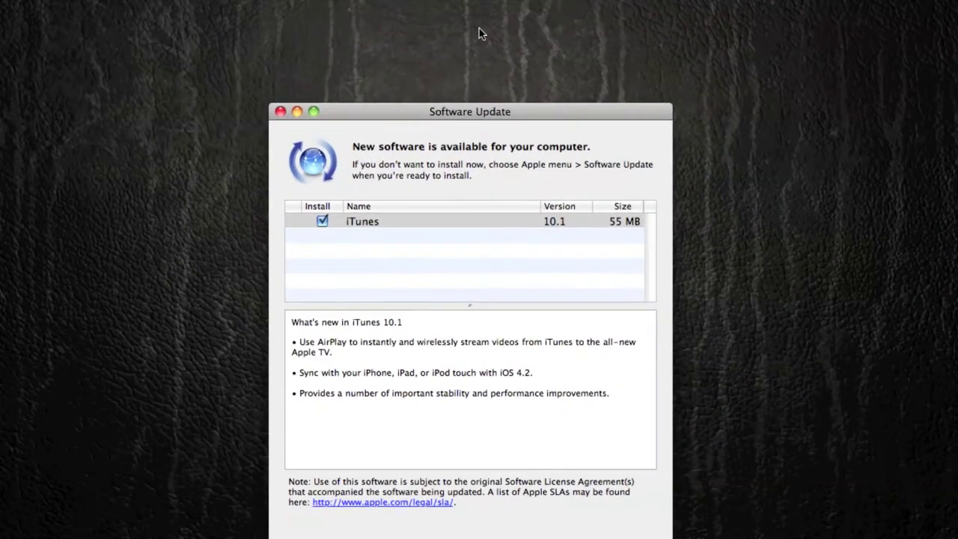
pyautogui.moveTo(467, 127); pyautogui.dragTo(455, 31)
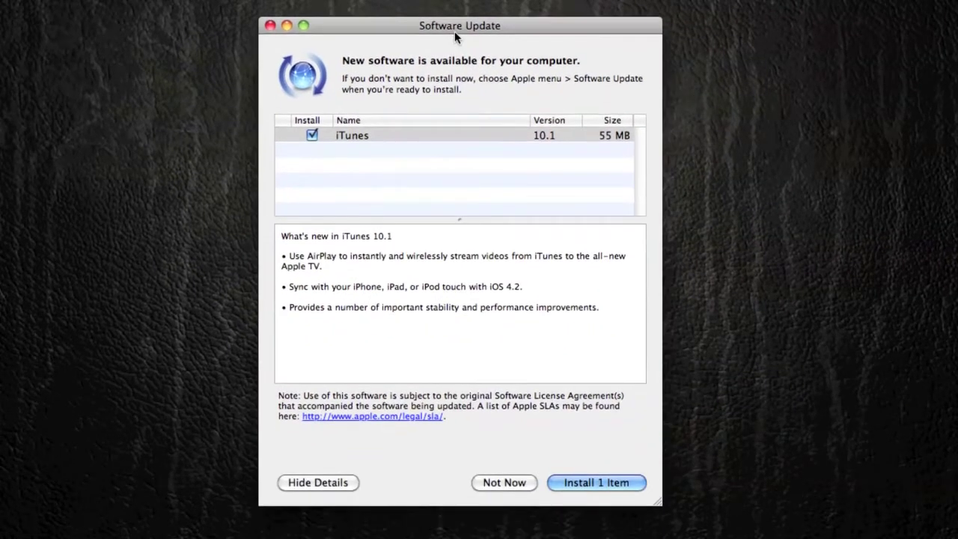
pyautogui.click(608, 486)
pyautogui.click(640, 436)
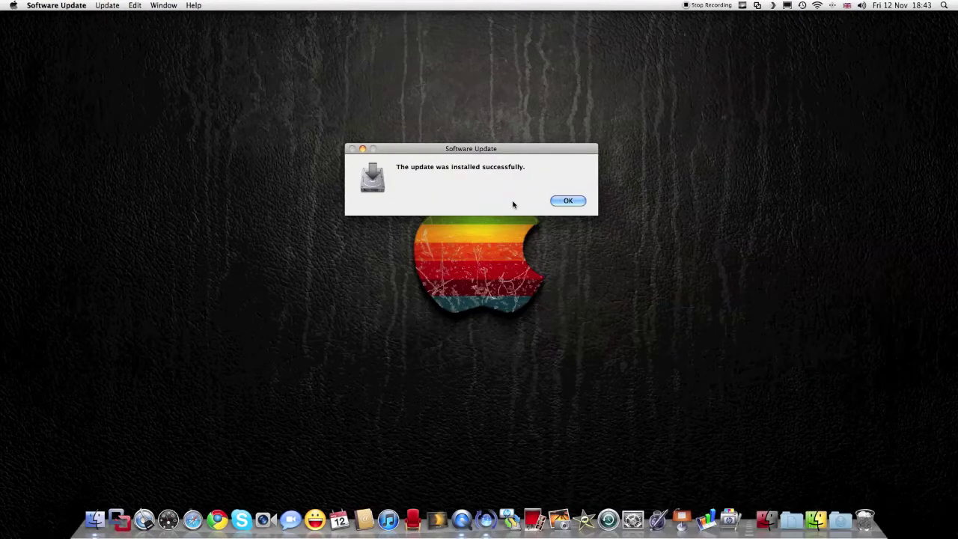
# Acknowledge the alert confirming iTunes 10.1 installed successfully
pyautogui.click(572, 200)
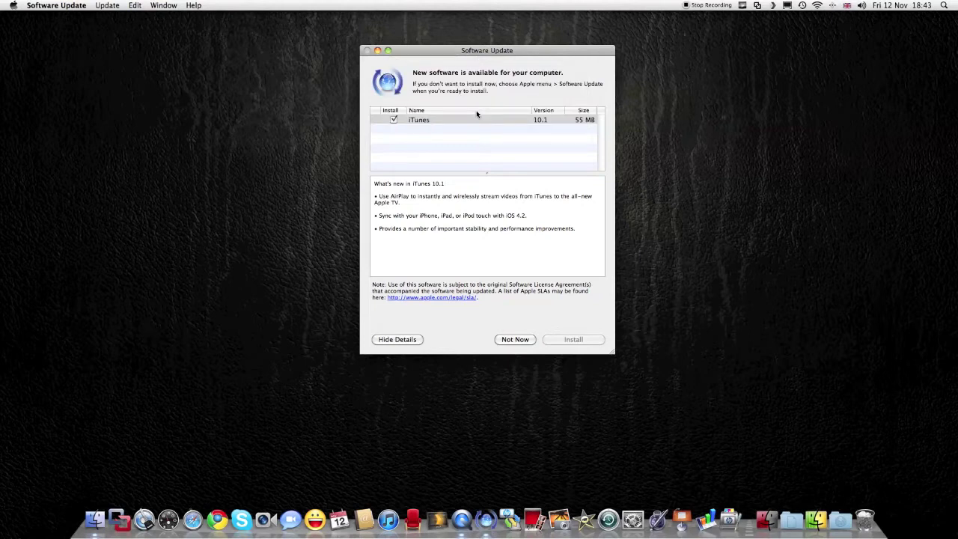
# Quit Software Update, launch iTunes from the Dock, and allow its incoming network connections
pyautogui.click(366, 50)
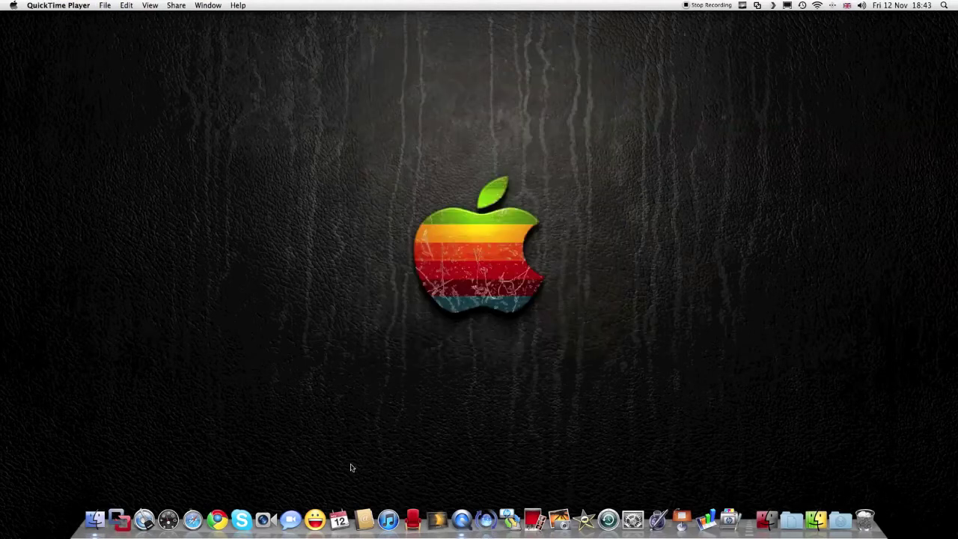
pyautogui.click(388, 513)
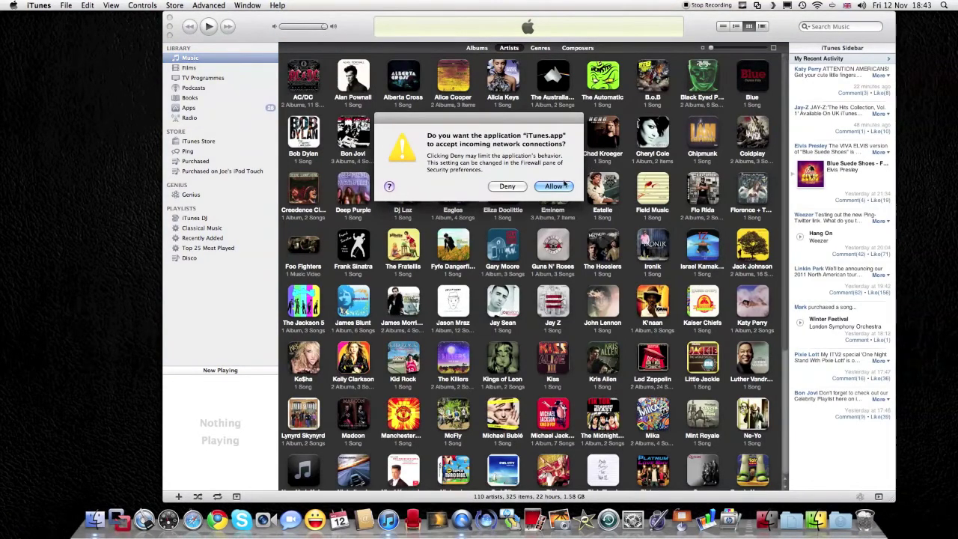
pyautogui.click(554, 186)
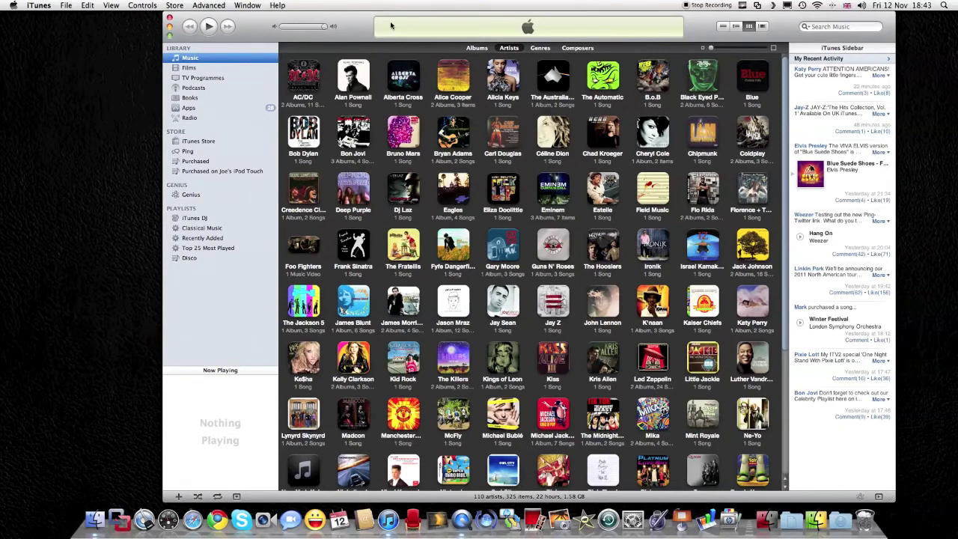